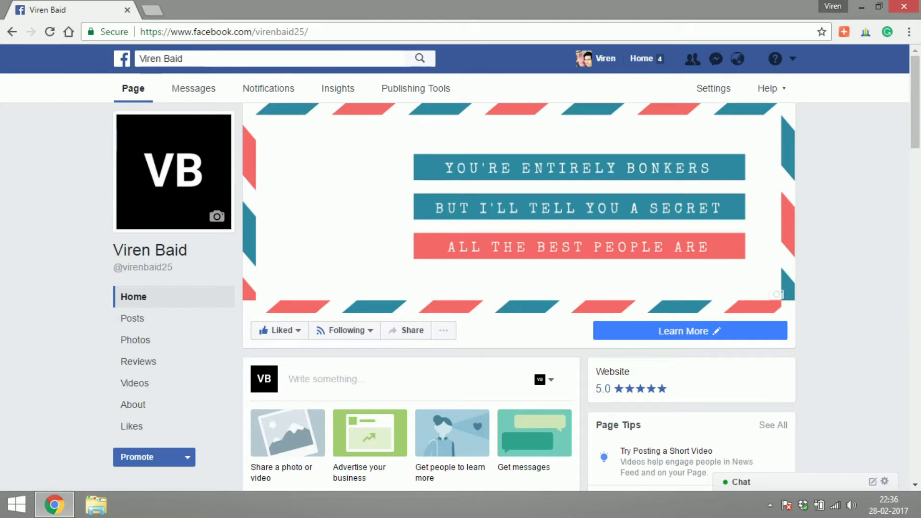
- Add an Offers tab to the page through the Edit Page tab settings
{"action": "left_click", "coordinate": [701, 90]}
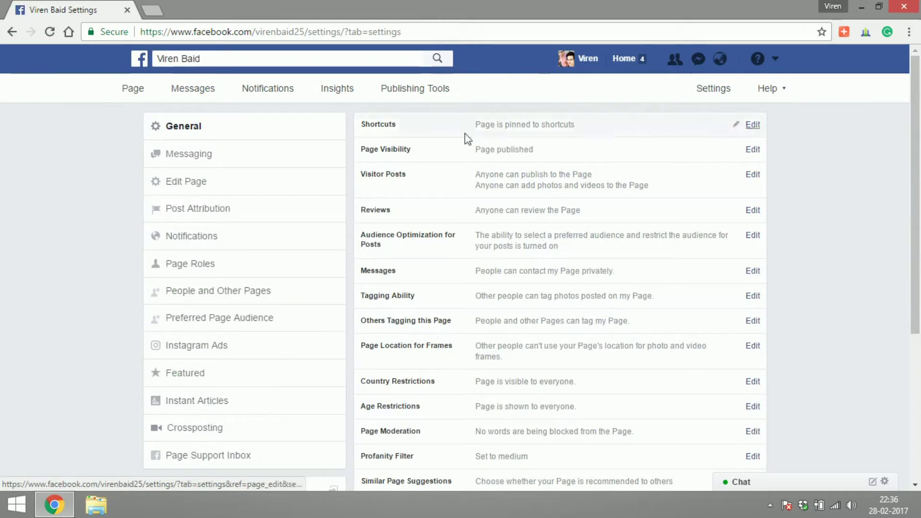
{"action": "left_click", "coordinate": [243, 193]}
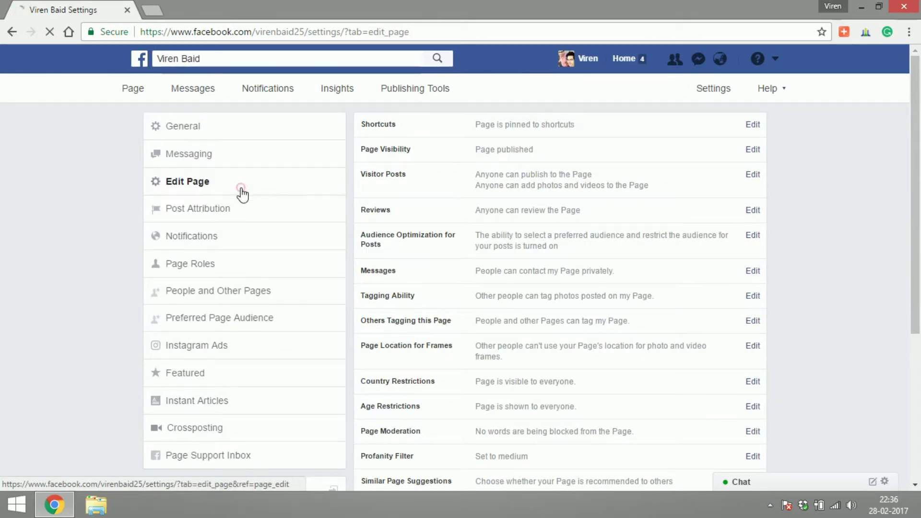
{"action": "scroll", "coordinate": [482, 318], "scroll_direction": "down", "scroll_amount": 5}
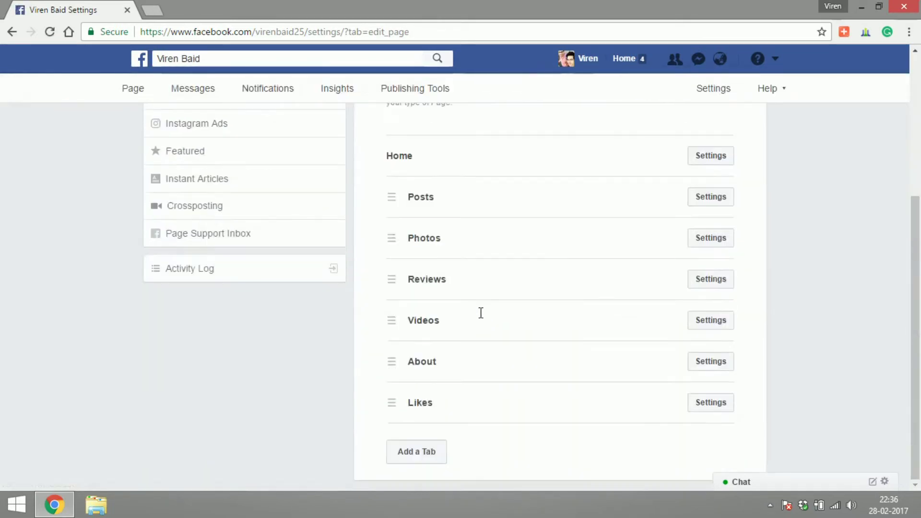
{"action": "left_click", "coordinate": [415, 453]}
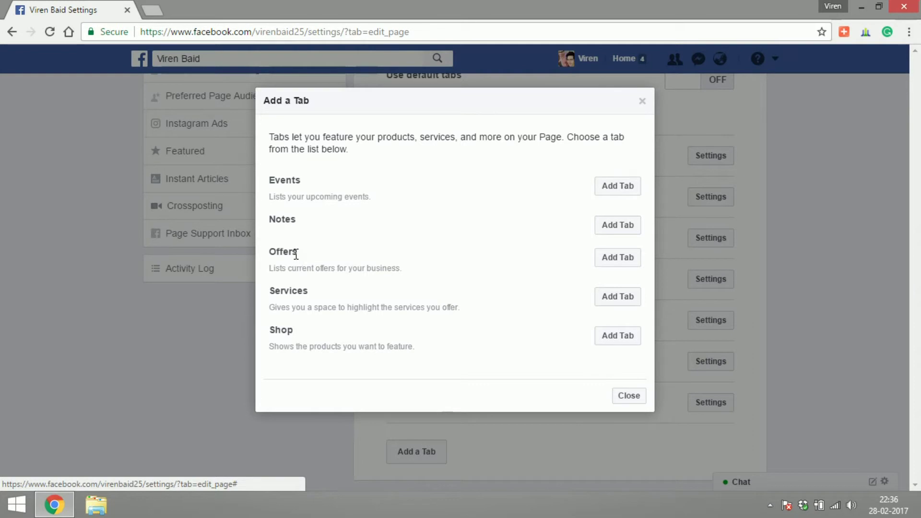
{"action": "left_click", "coordinate": [603, 257]}
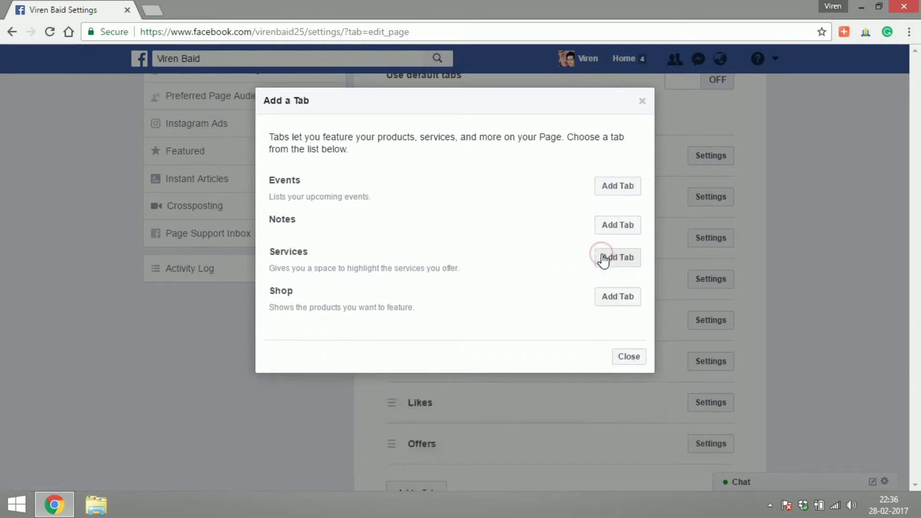
{"action": "left_click", "coordinate": [620, 351]}
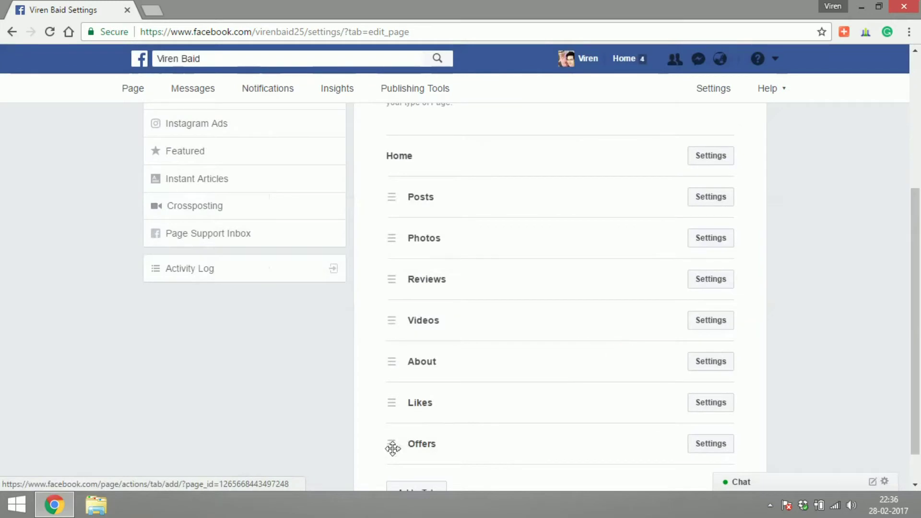
- Move the Offers tab to the end after Likes, save its settings, and return to the page
{"action": "mouse_move", "coordinate": [392, 448]}
{"action": "left_mouse_down"}
{"action": "mouse_move", "coordinate": [390, 310]}
{"action": "mouse_move", "coordinate": [384, 445]}
{"action": "left_mouse_up"}
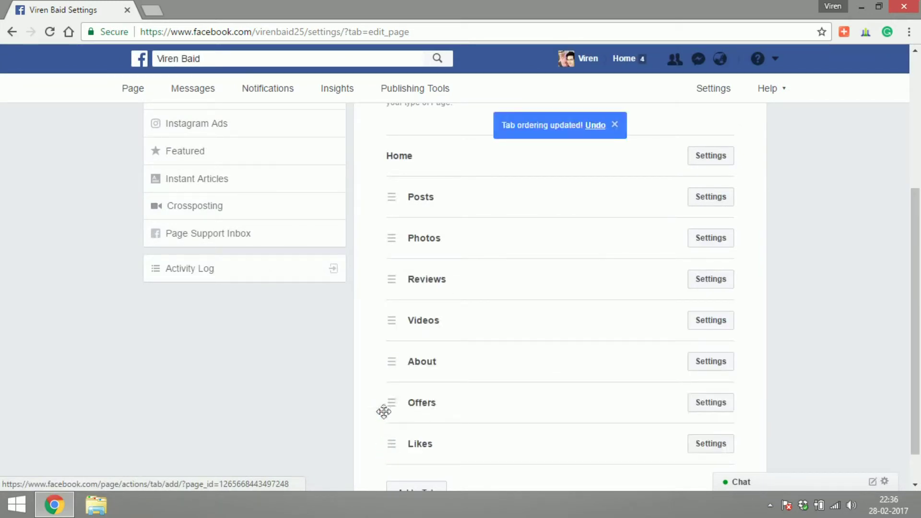
{"action": "left_click_drag", "start_coordinate": [387, 407], "coordinate": [387, 446]}
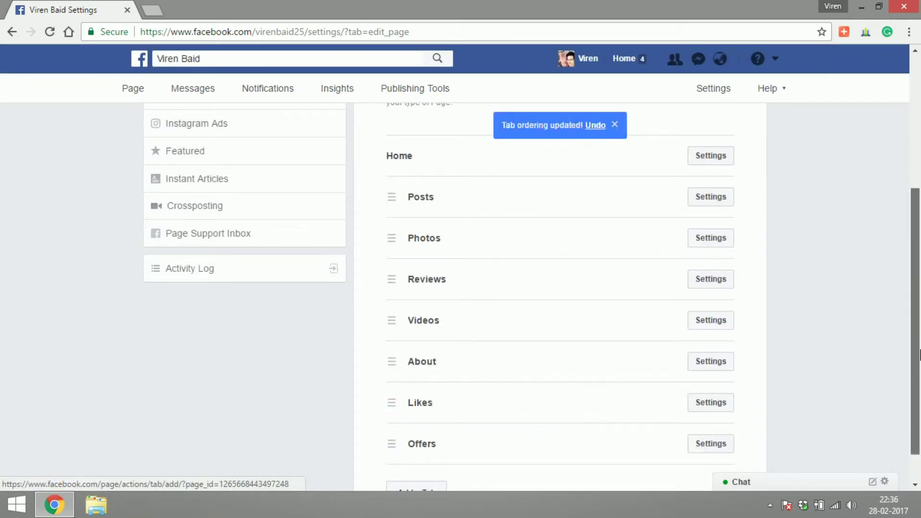
{"action": "scroll", "coordinate": [833, 386], "scroll_direction": "down", "scroll_amount": 1}
{"action": "left_click", "coordinate": [719, 405]}
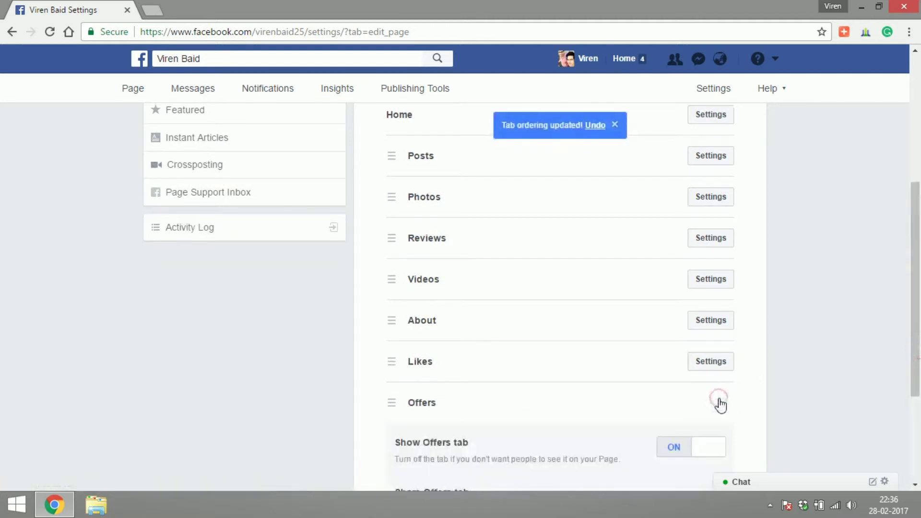
{"action": "scroll", "coordinate": [588, 334], "scroll_direction": "down", "scroll_amount": 2}
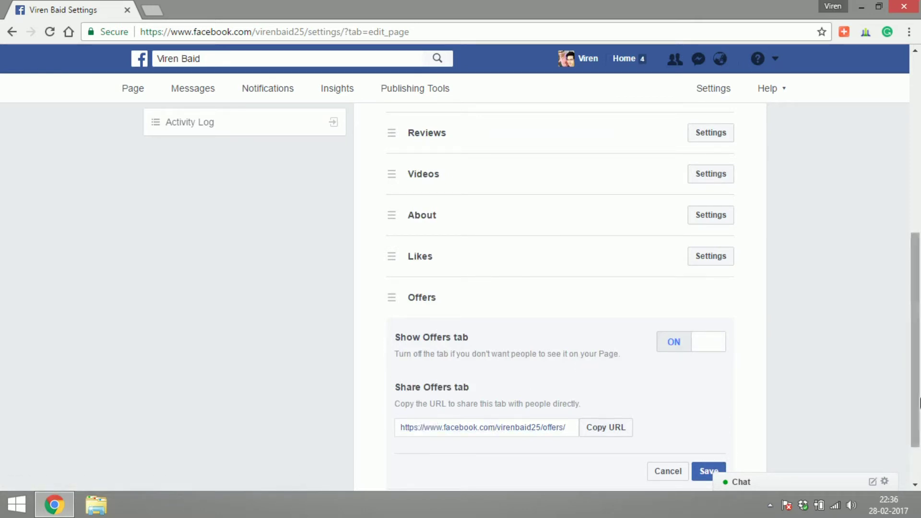
{"action": "scroll", "coordinate": [916, 421], "scroll_direction": "down", "scroll_amount": 1}
{"action": "left_click", "coordinate": [716, 434]}
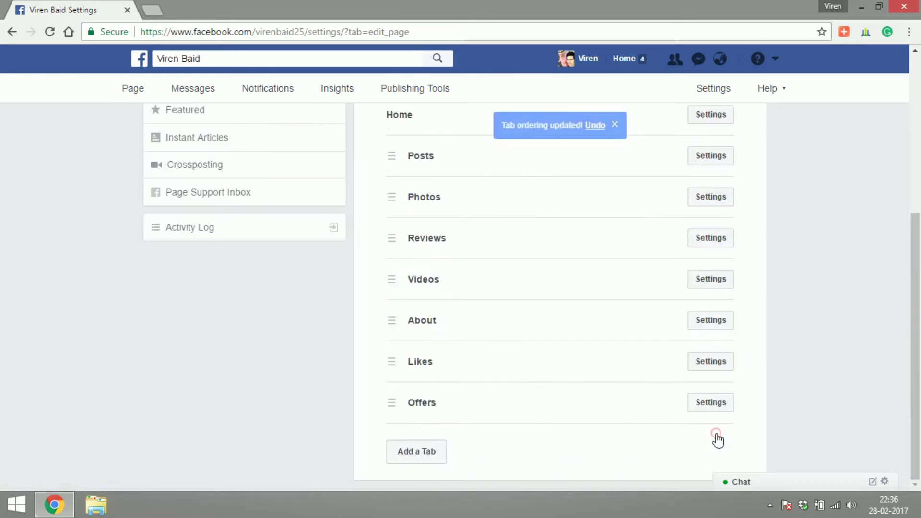
{"action": "left_click", "coordinate": [135, 90]}
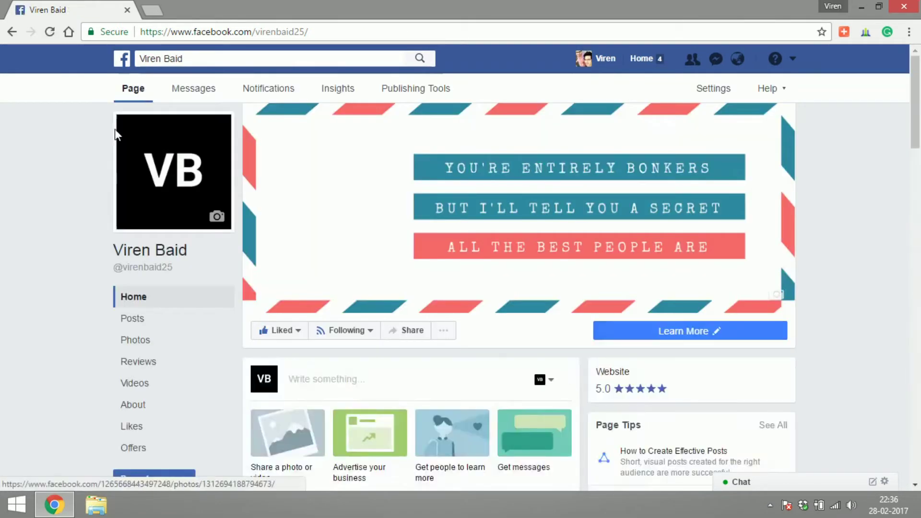
- Switch to the page's Offers tab and scroll down to the create-offer prompt
{"action": "left_click", "coordinate": [134, 453]}
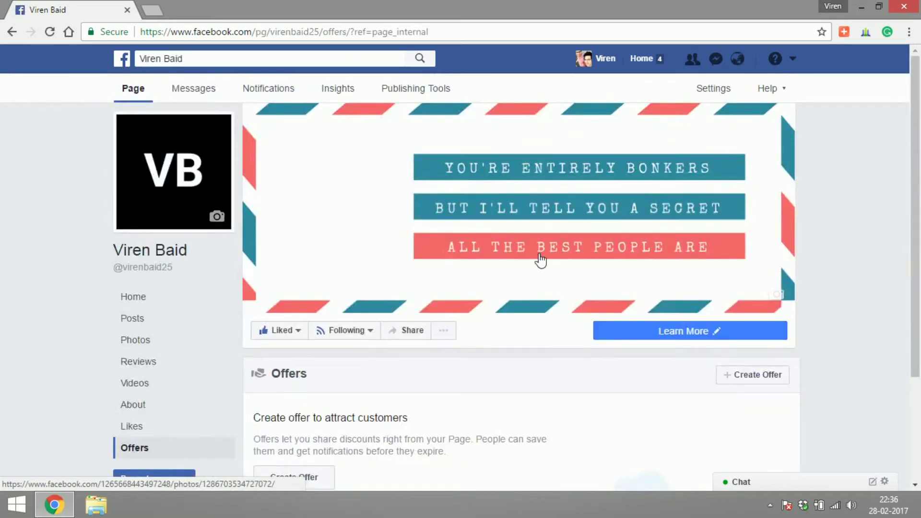
{"action": "scroll", "coordinate": [916, 300], "scroll_direction": "down", "scroll_amount": 3}
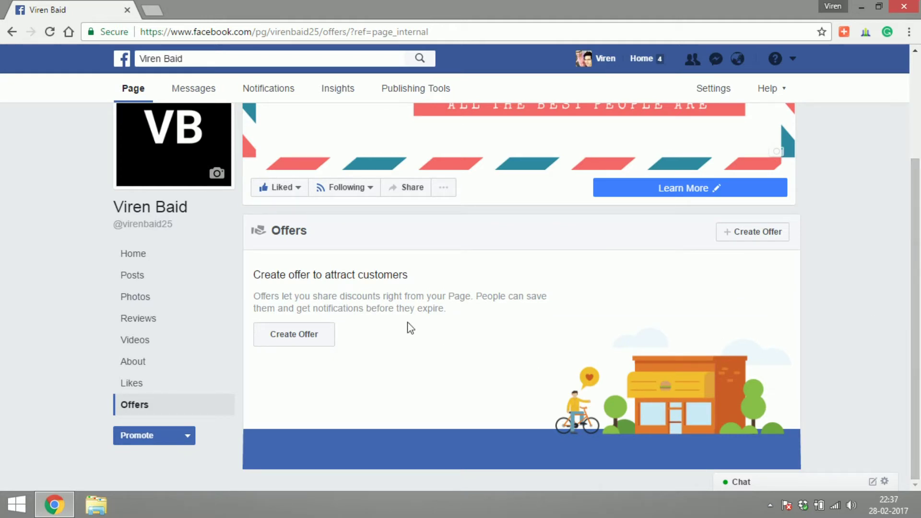
- Start a new offer and check its preview in mobile and desktop News Feed
{"action": "left_click", "coordinate": [284, 336]}
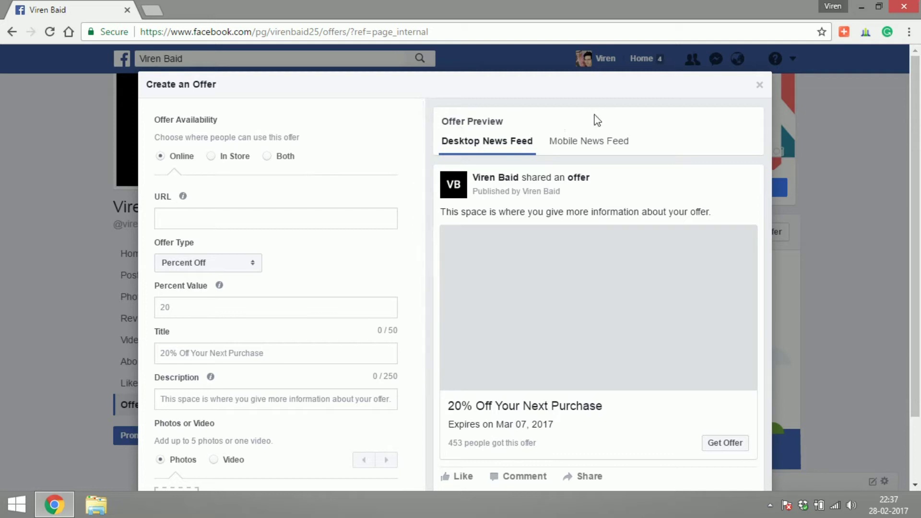
{"action": "left_click", "coordinate": [567, 144]}
{"action": "left_click", "coordinate": [519, 143]}
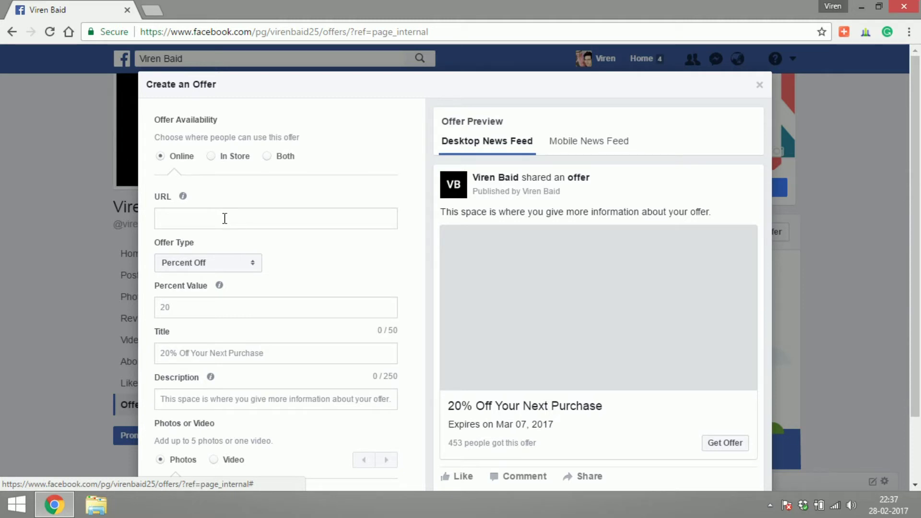
- Keep Percent Off as the offer type, then click into the Percent Value and Title fields
{"action": "left_click", "coordinate": [204, 263]}
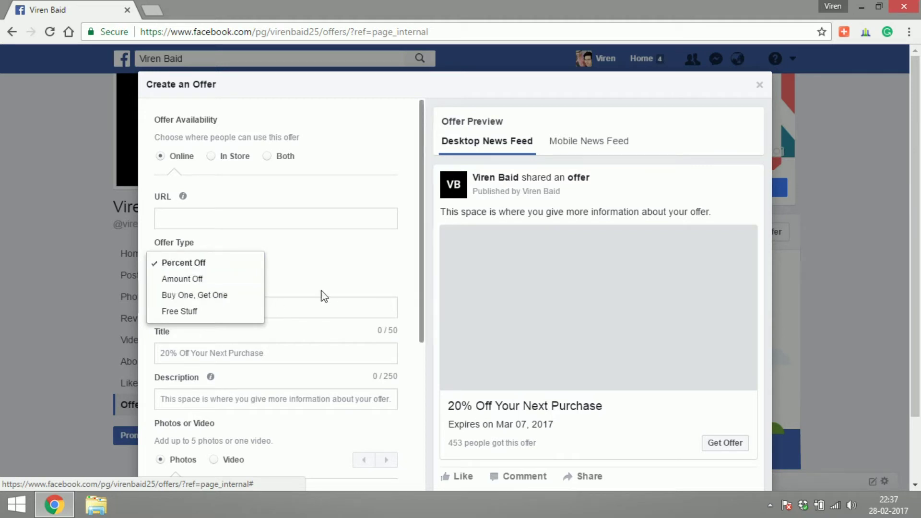
{"action": "left_click", "coordinate": [390, 250]}
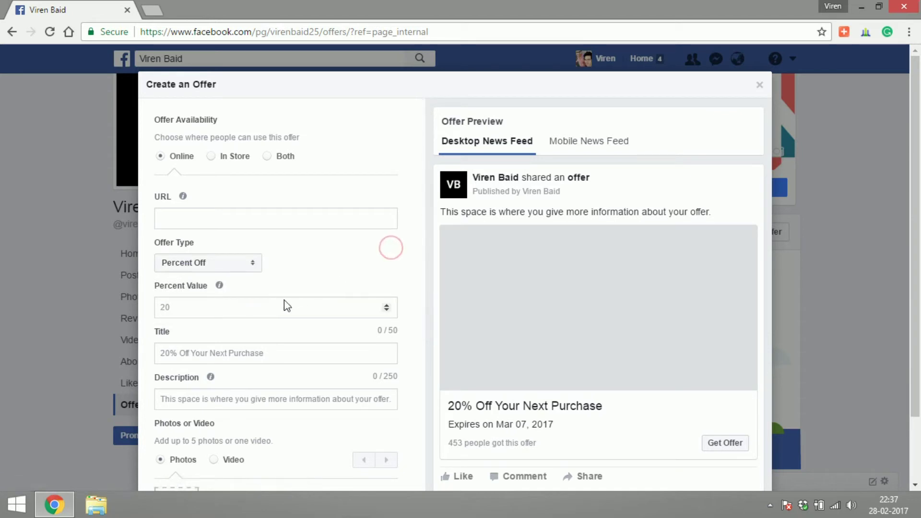
{"action": "left_click", "coordinate": [268, 306]}
{"action": "left_click", "coordinate": [246, 353]}
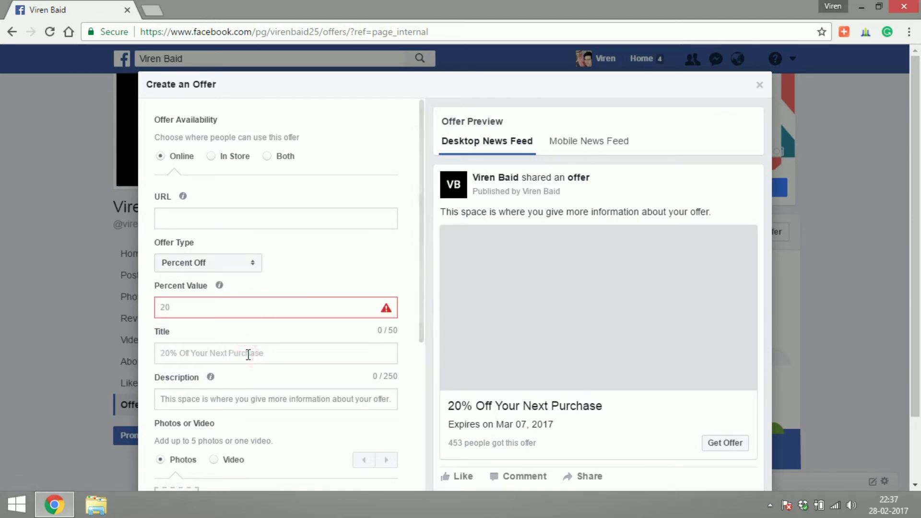
- Review the Expiration Date, Discount Code and Terms fields, then click into Total Offers Available
{"action": "scroll", "coordinate": [248, 360], "scroll_direction": "down", "scroll_amount": 1}
{"action": "scroll", "coordinate": [249, 360], "scroll_direction": "down", "scroll_amount": 2}
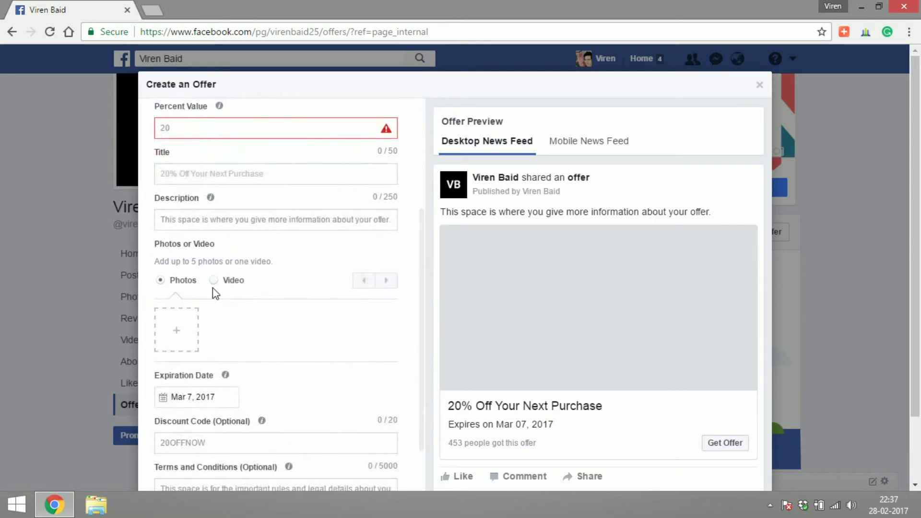
{"action": "scroll", "coordinate": [214, 293], "scroll_direction": "down", "scroll_amount": 1}
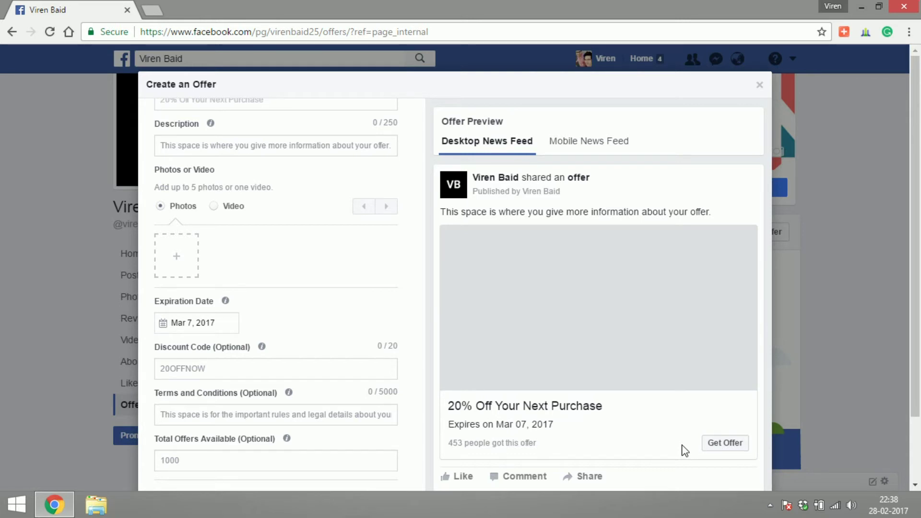
{"action": "left_click", "coordinate": [296, 409]}
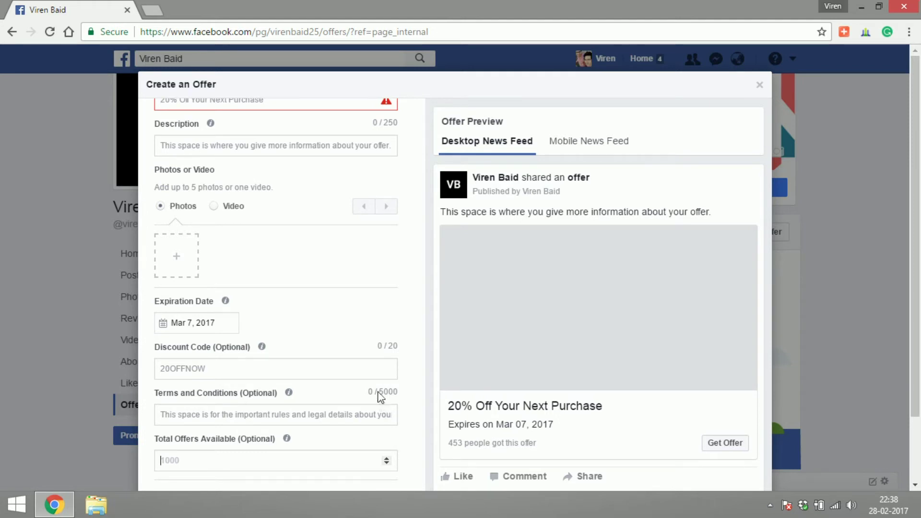
{"action": "scroll", "coordinate": [378, 401], "scroll_direction": "up", "scroll_amount": 5}
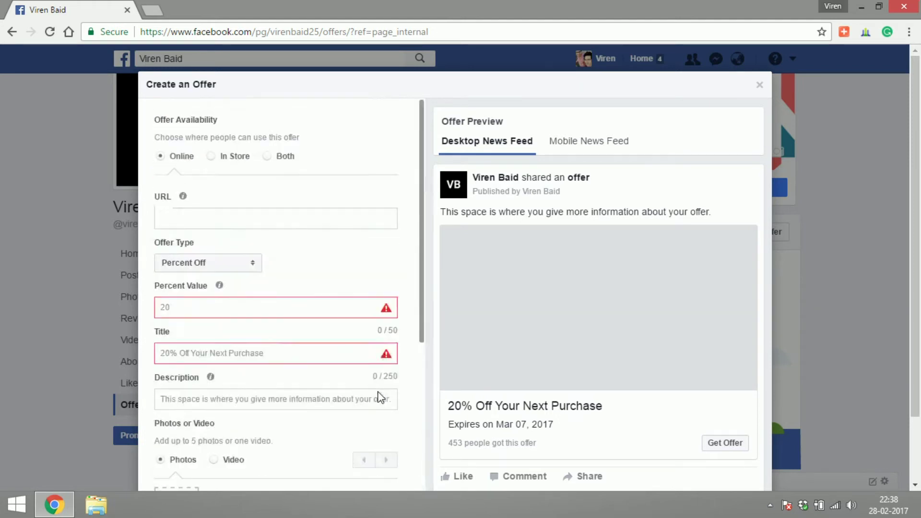
- Switch the offer availability to In Store
{"action": "left_click", "coordinate": [212, 157]}
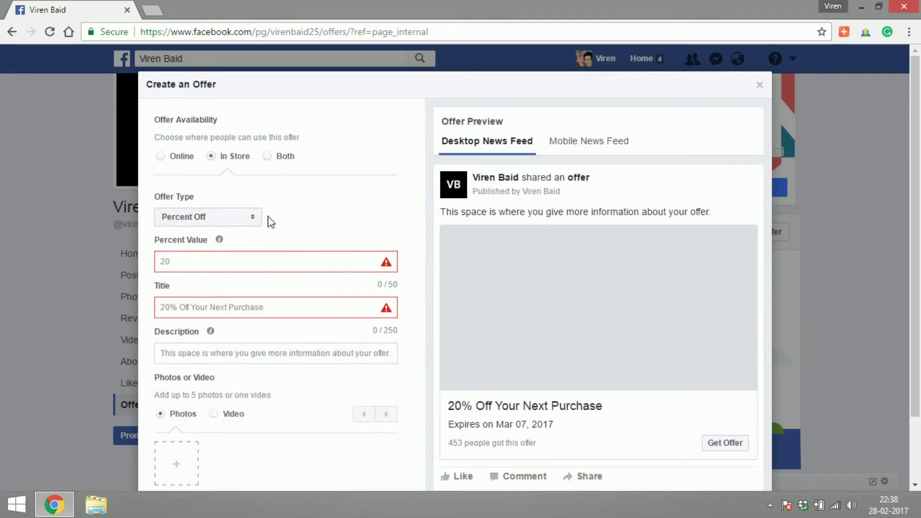
{"action": "scroll", "coordinate": [317, 249], "scroll_direction": "down", "scroll_amount": 1}
{"action": "scroll", "coordinate": [317, 249], "scroll_direction": "down", "scroll_amount": 3}
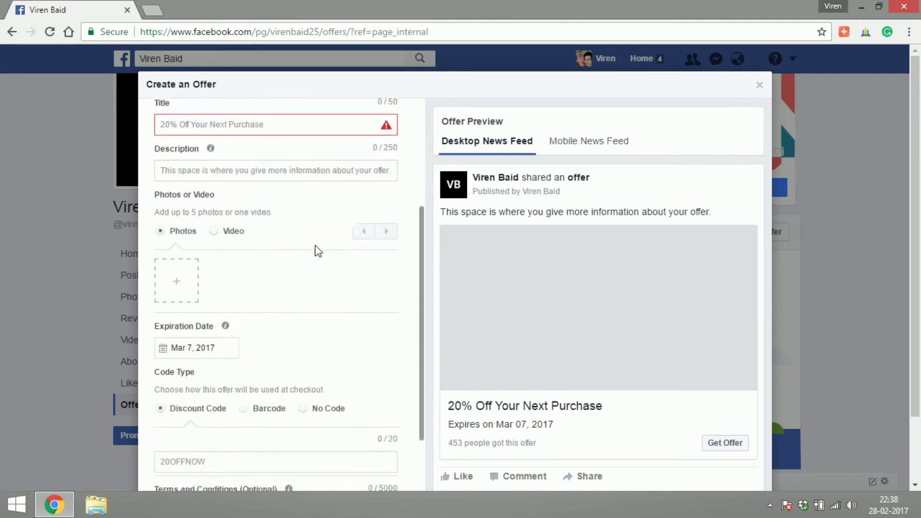
{"action": "scroll", "coordinate": [316, 251], "scroll_direction": "down", "scroll_amount": 2}
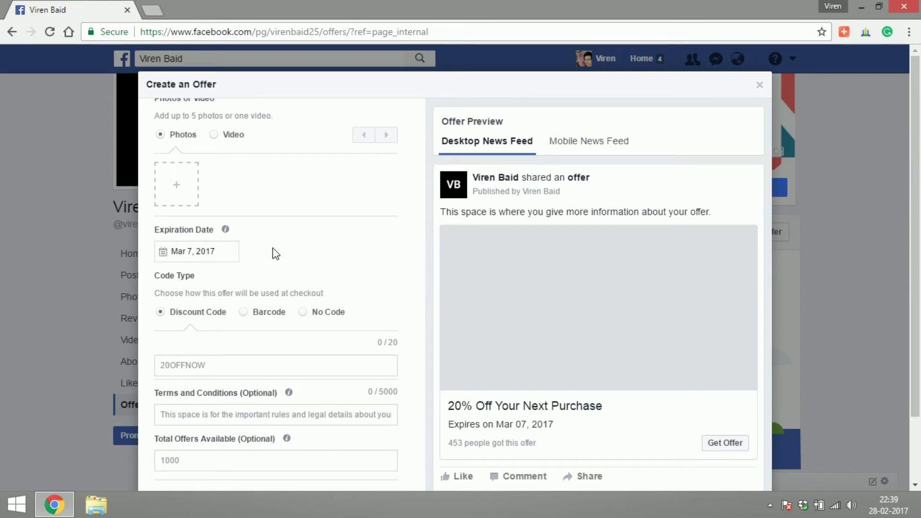
- Choose Barcode as the checkout code type and browse the barcode formats without picking one
{"action": "left_click", "coordinate": [244, 312]}
{"action": "left_click", "coordinate": [224, 366]}
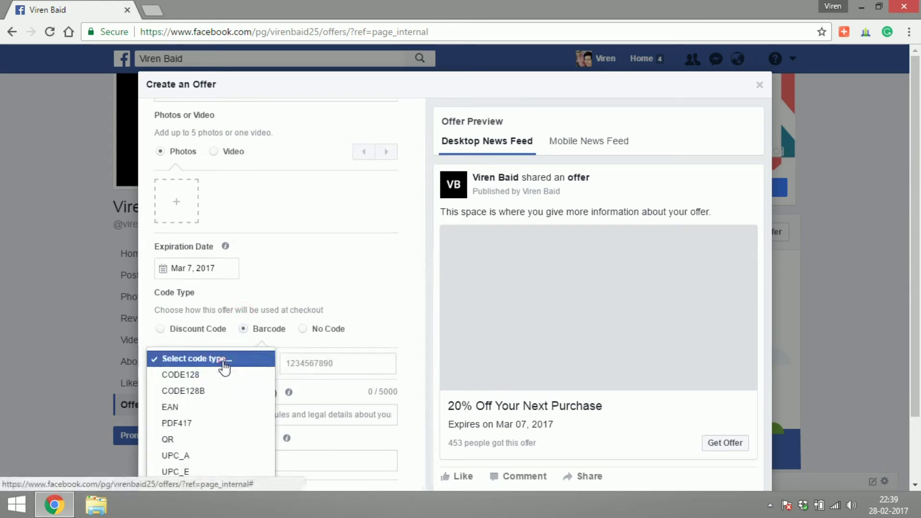
{"action": "scroll", "coordinate": [223, 365], "scroll_direction": "down", "scroll_amount": 2}
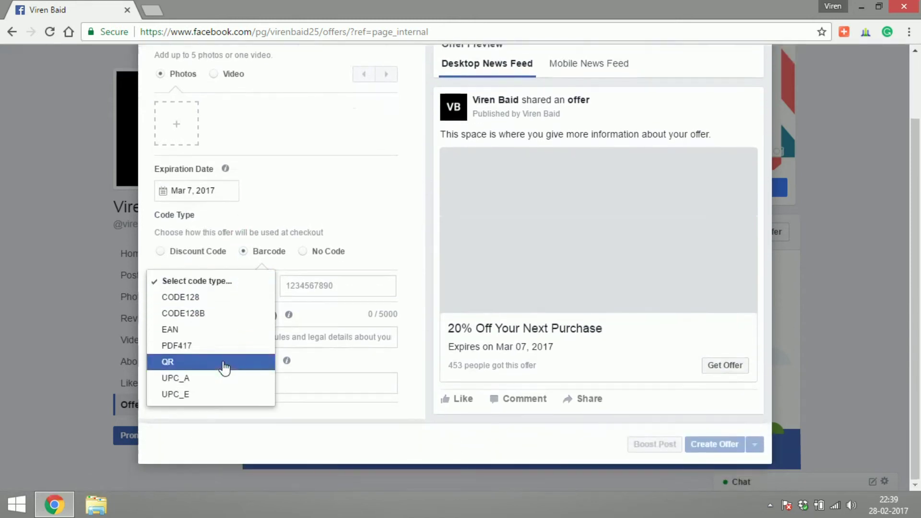
{"action": "left_click", "coordinate": [220, 287]}
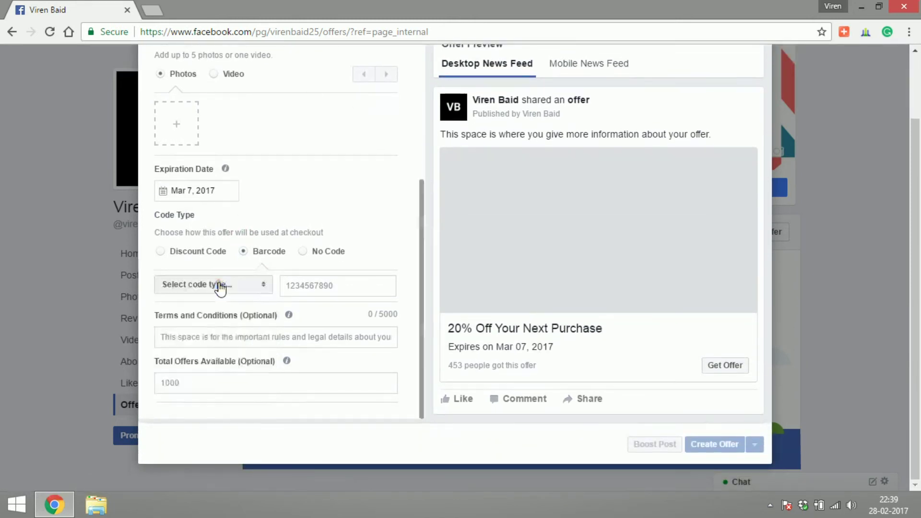
{"action": "left_click", "coordinate": [302, 285]}
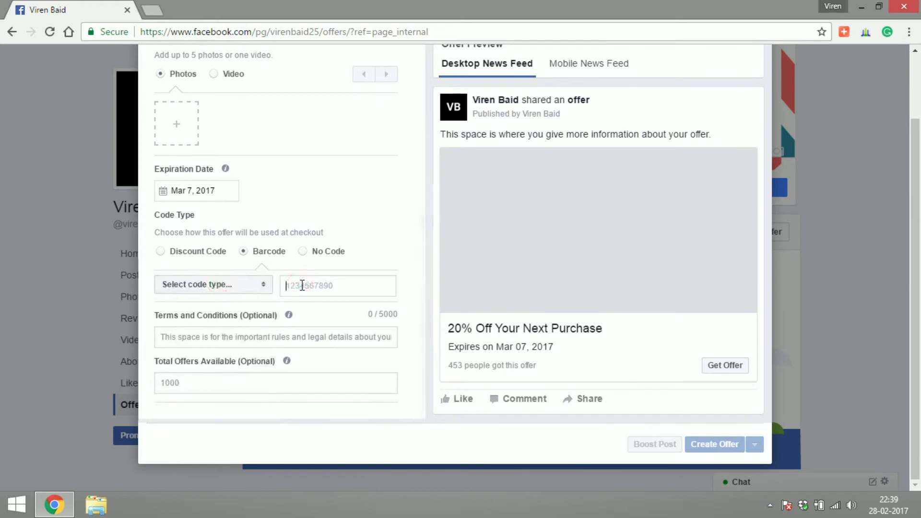
{"action": "left_click", "coordinate": [225, 386]}
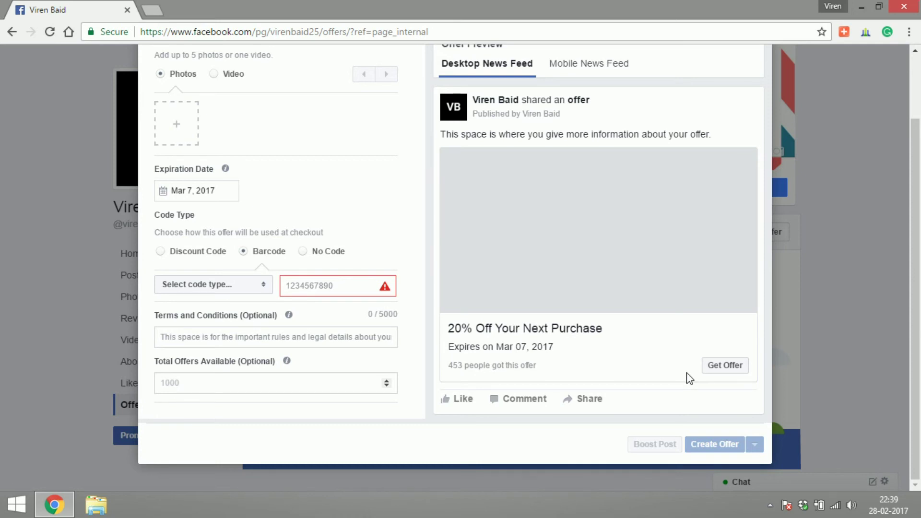
{"action": "scroll", "coordinate": [356, 215], "scroll_direction": "up", "scroll_amount": 5}
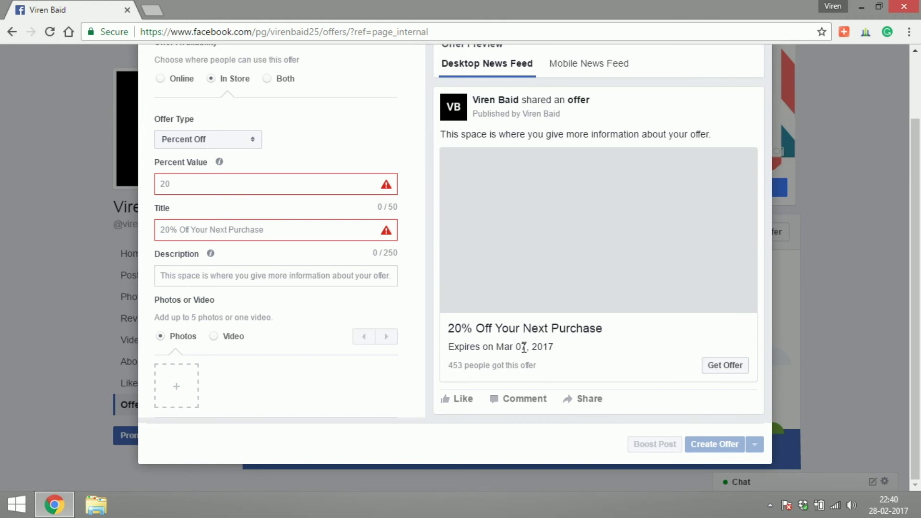
- Scroll to the top of the Create an Offer form and close it without publishing
{"action": "scroll", "coordinate": [919, 269], "scroll_direction": "up", "scroll_amount": 1}
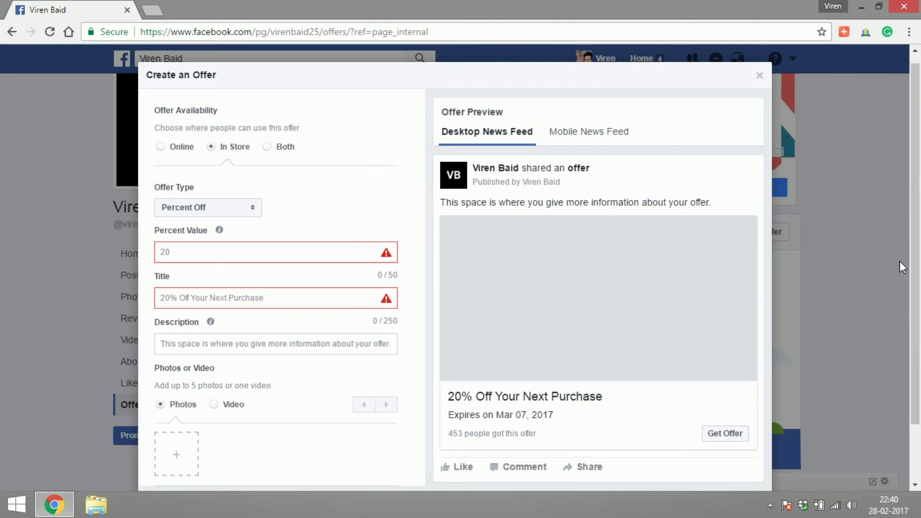
{"action": "left_click", "coordinate": [760, 77]}
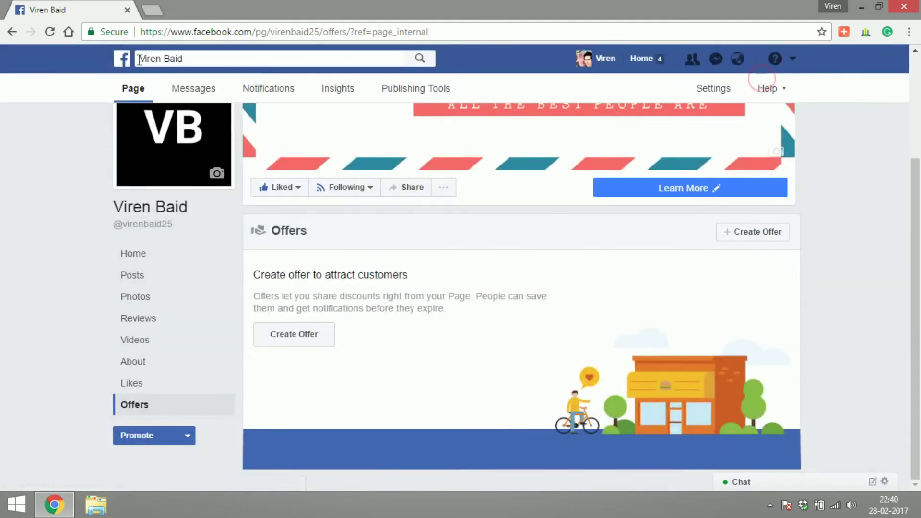
- Open Facebook home in a new tab, view Your saved offers (none), then return to the page tab
{"action": "right_click", "coordinate": [123, 69]}
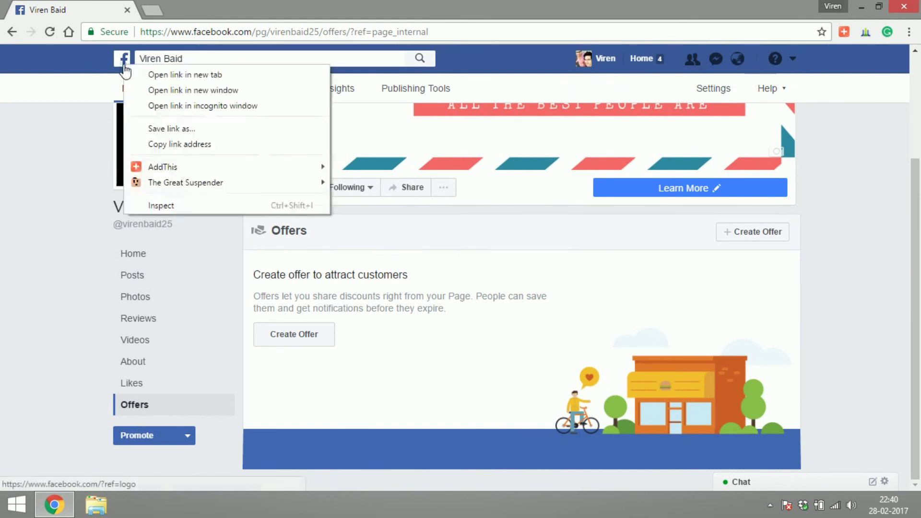
{"action": "left_click", "coordinate": [182, 75]}
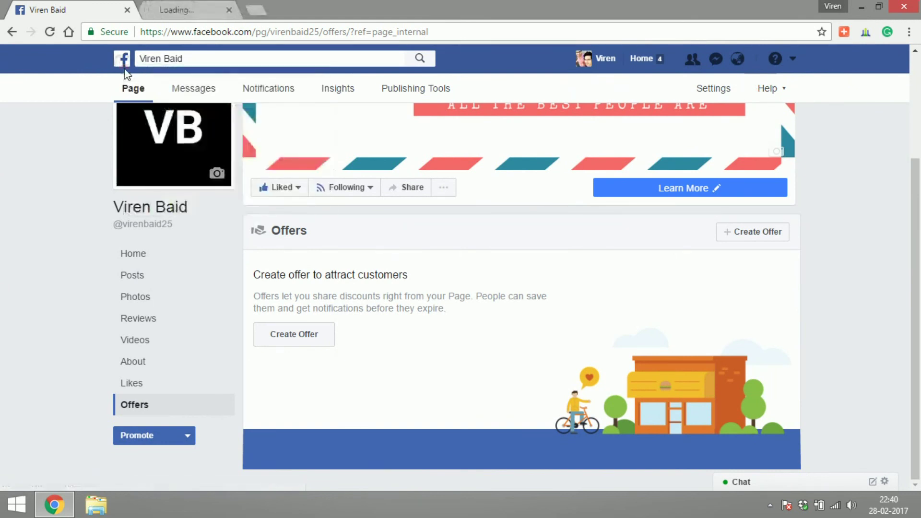
{"action": "left_click", "coordinate": [166, 8]}
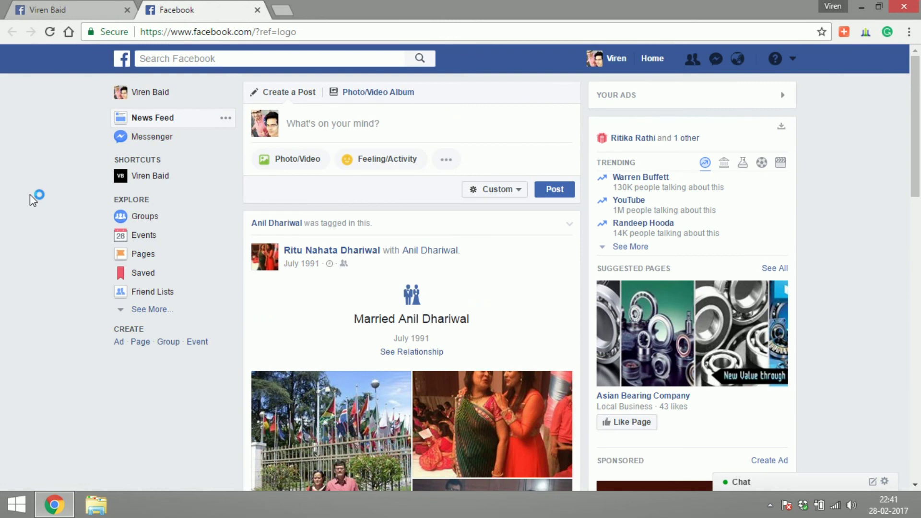
{"action": "left_click", "coordinate": [142, 309]}
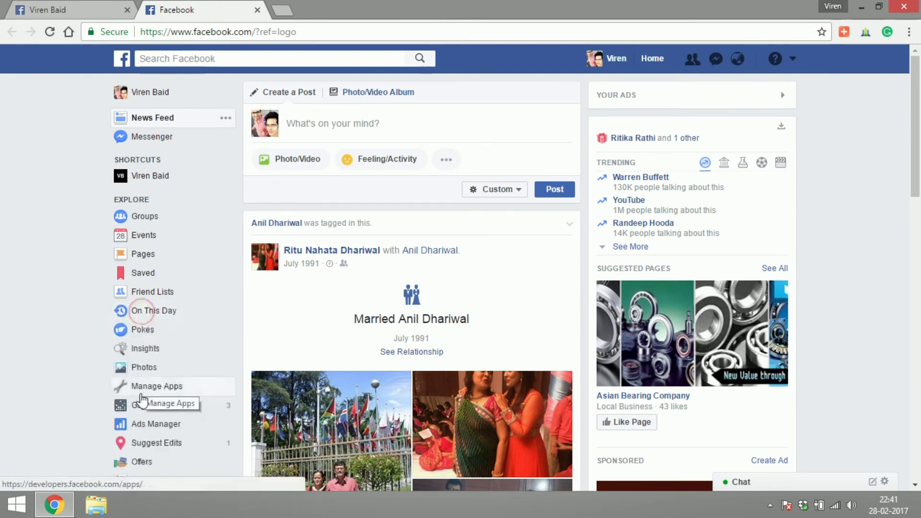
{"action": "left_click", "coordinate": [144, 462]}
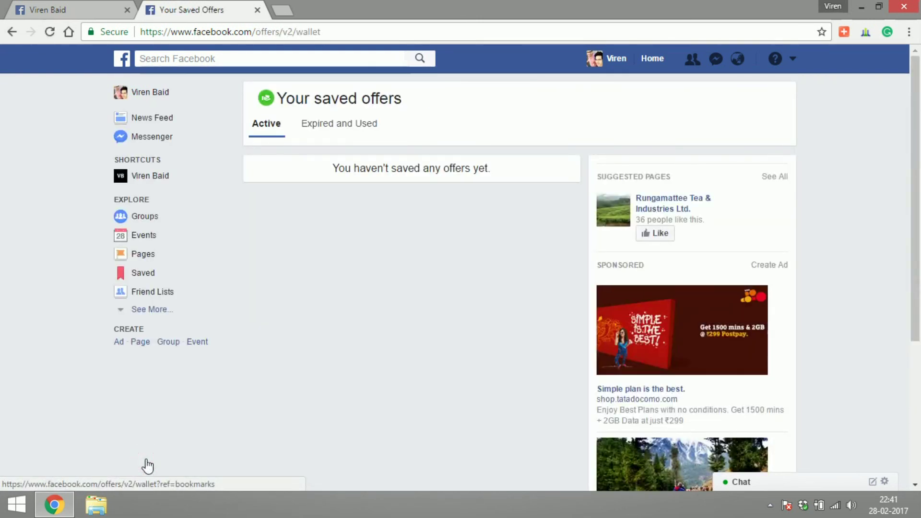
{"action": "left_click", "coordinate": [67, 10]}
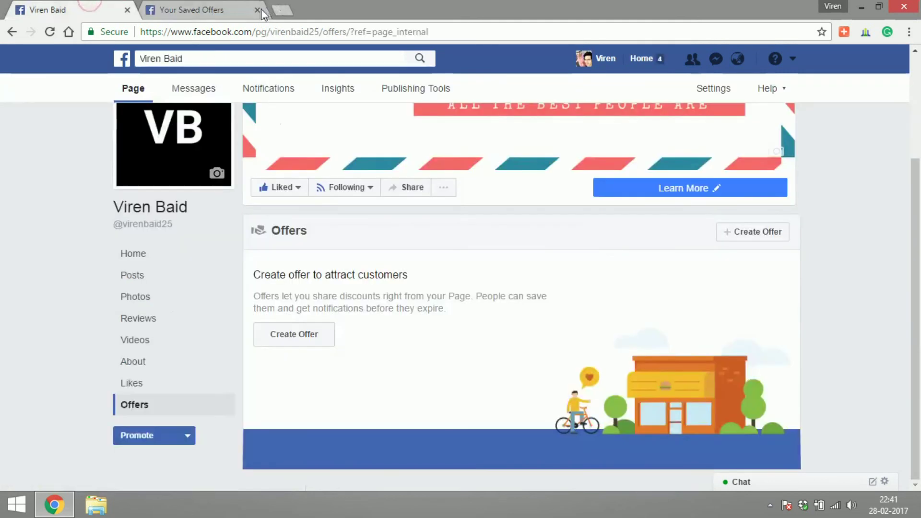
- Close the Your saved offers browser tab
{"action": "left_click", "coordinate": [257, 10]}
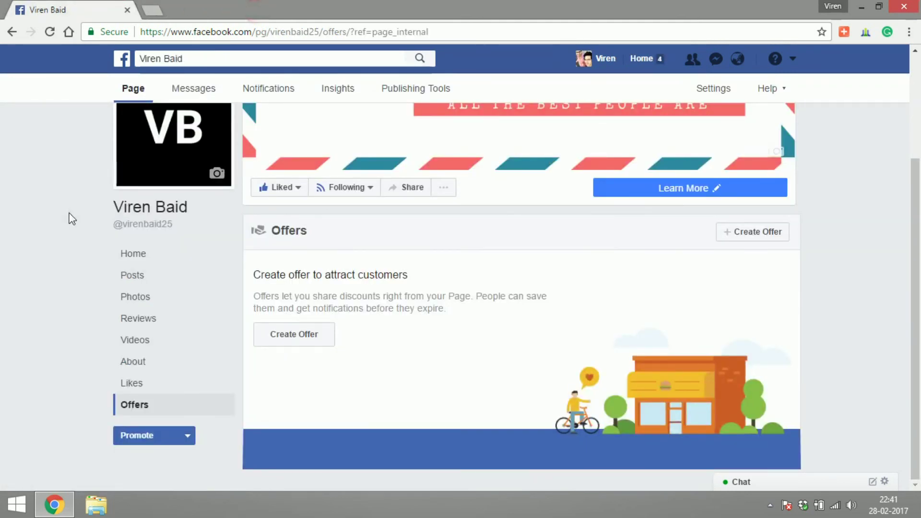